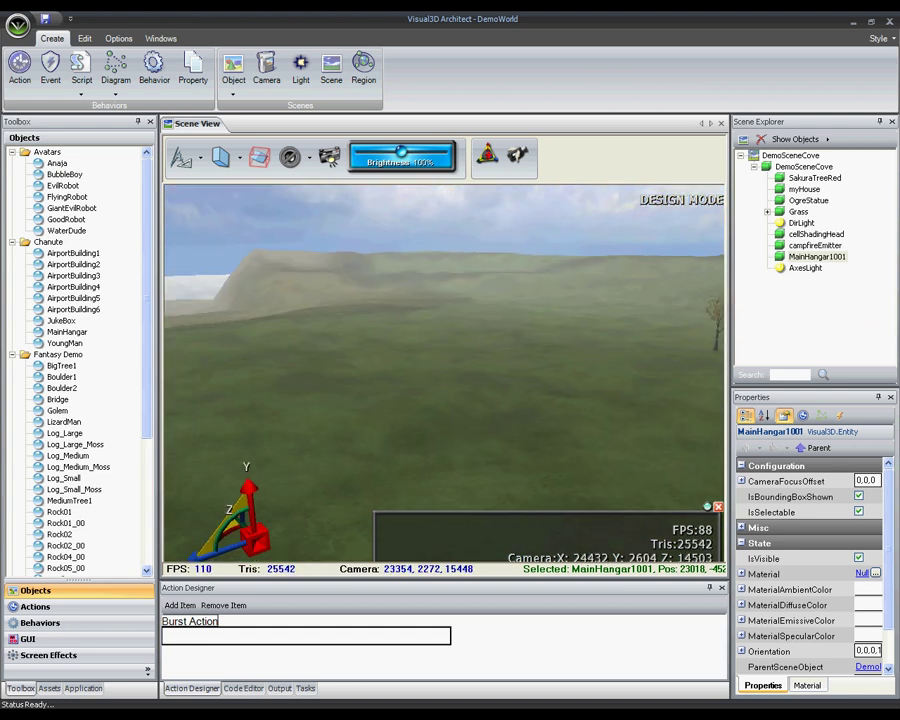
Place a MainHangar model on the open grassy terrain and bring its interior into view
{"action": "left_click", "coordinate": [68, 333]}
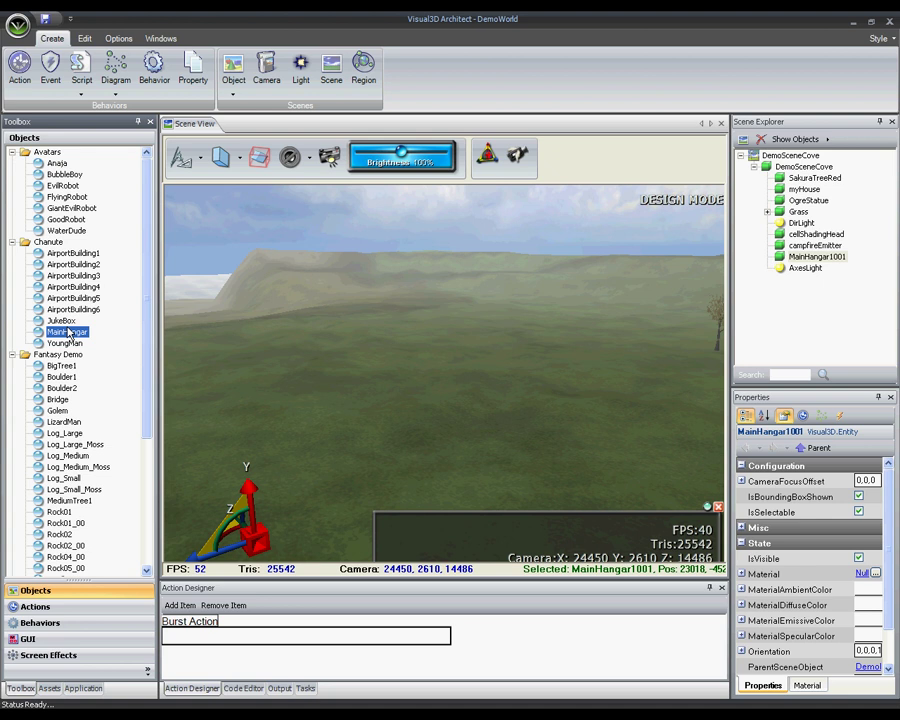
{"action": "left_click", "coordinate": [548, 345]}
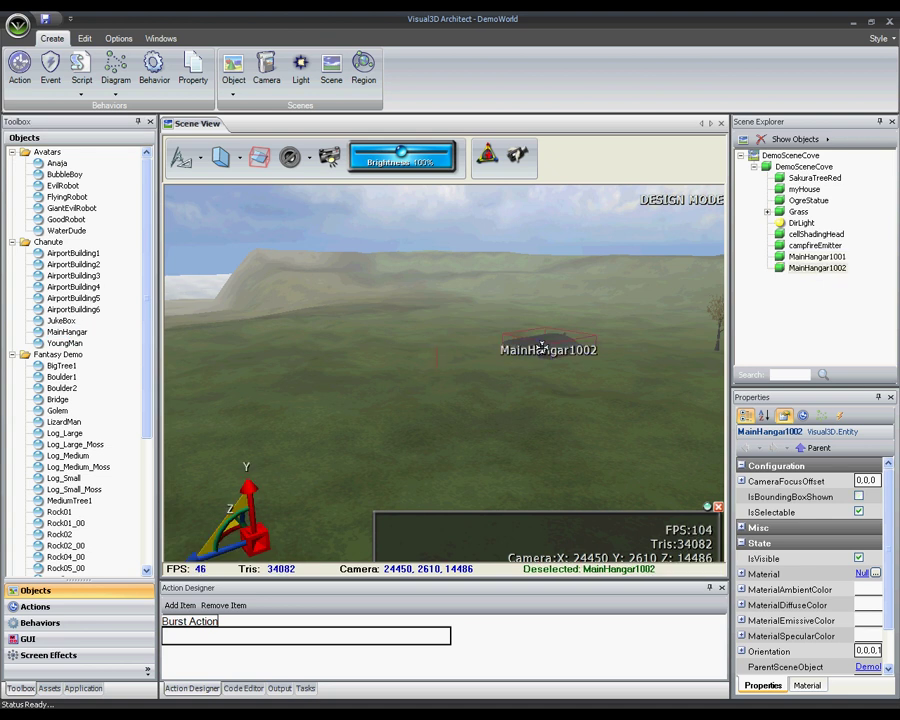
{"action": "left_click_drag", "start_coordinate": [550, 343], "coordinate": [750, 260]}
{"action": "right_click_drag", "start_coordinate": [264, 385], "coordinate": [354, 385]}
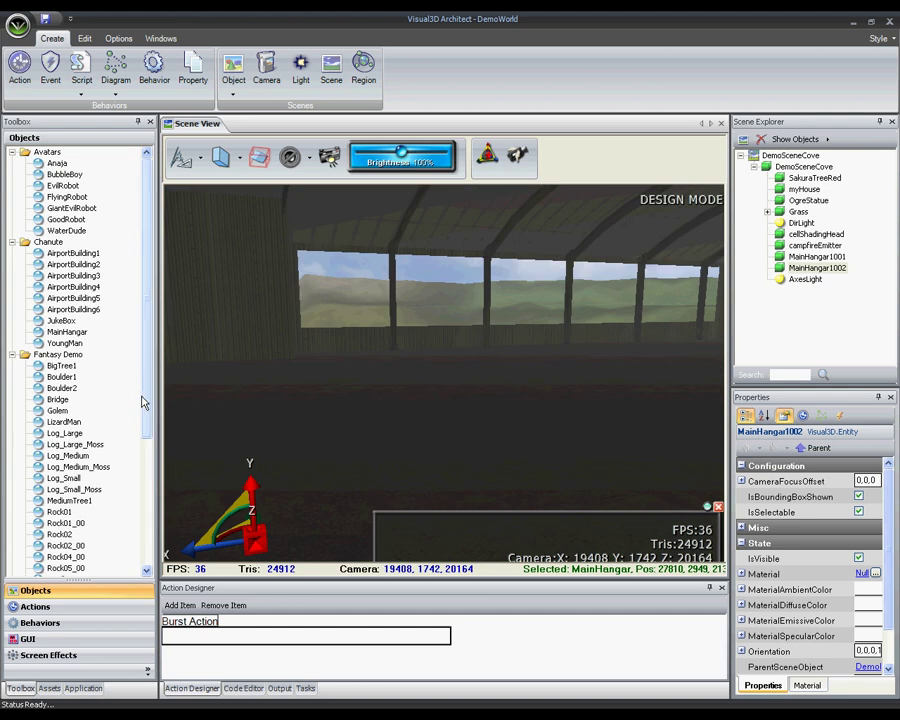
Add a Razor aircraft from the Vehicles objects inside the hangar
{"action": "scroll", "coordinate": [145, 400], "scroll_direction": "down", "scroll_amount": 6}
{"action": "left_click_drag", "start_coordinate": [65, 523], "coordinate": [72, 531]}
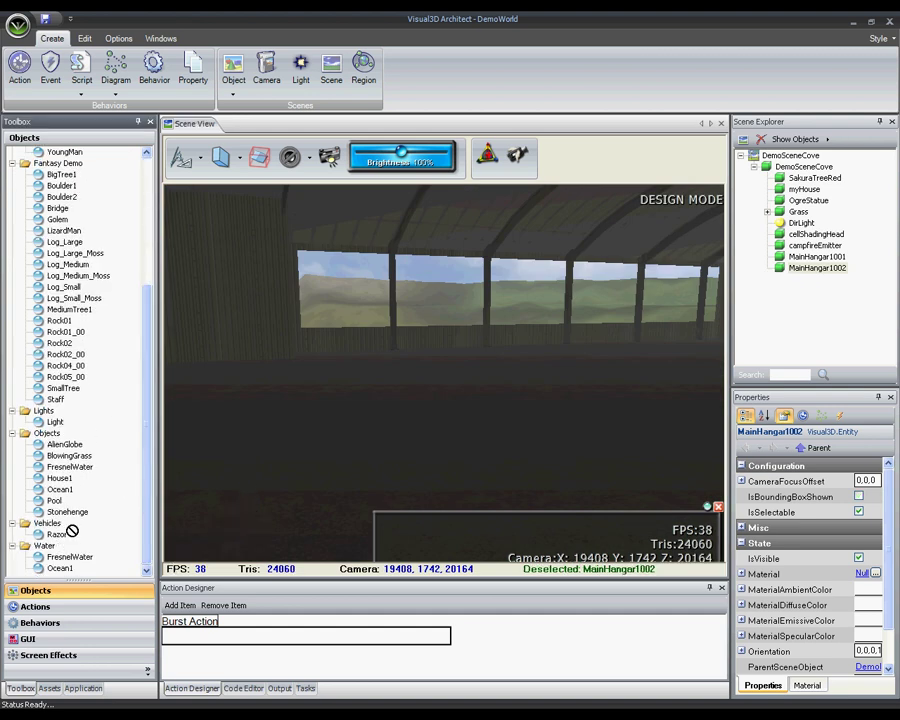
{"action": "left_click_drag", "start_coordinate": [418, 355], "coordinate": [412, 345]}
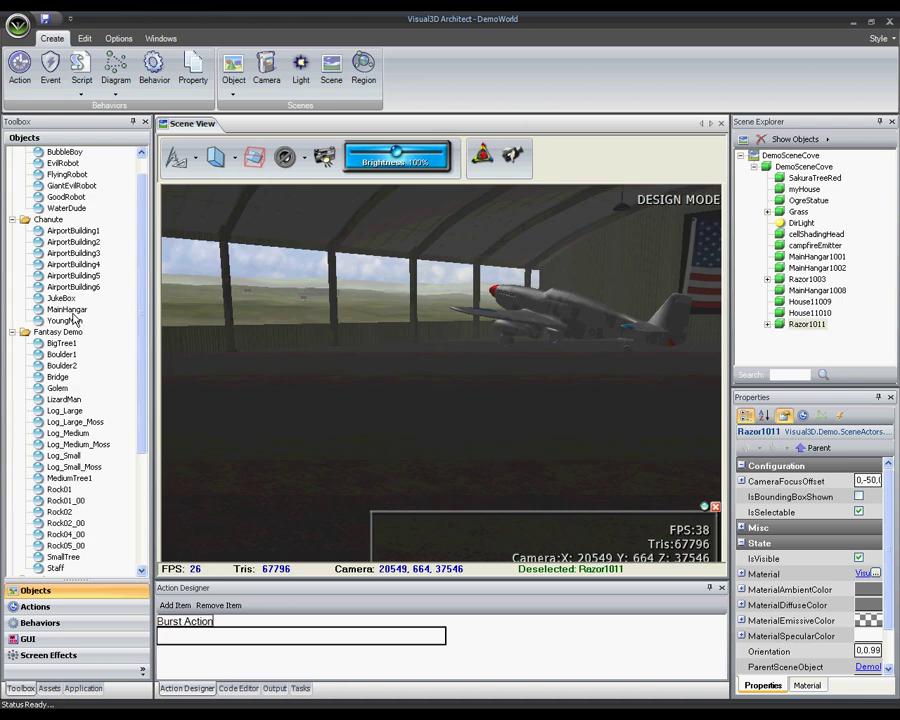
Add a YoungMan character beside the aircraft in the hangar and raise him along the Y axis onto the floor
{"action": "left_click_drag", "start_coordinate": [73, 320], "coordinate": [60, 319]}
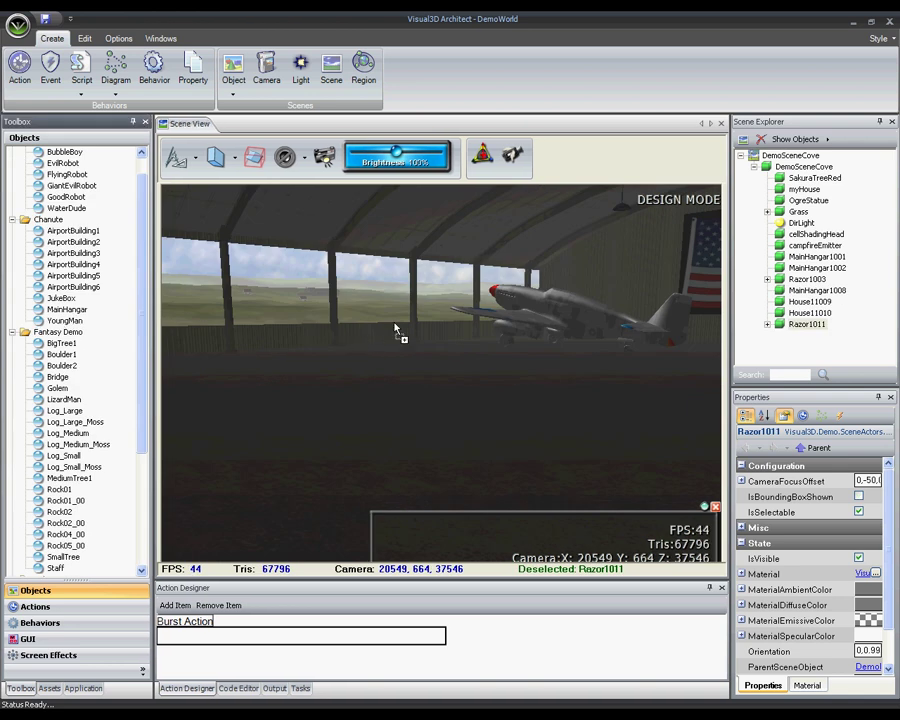
{"action": "left_click_drag", "start_coordinate": [437, 347], "coordinate": [436, 345]}
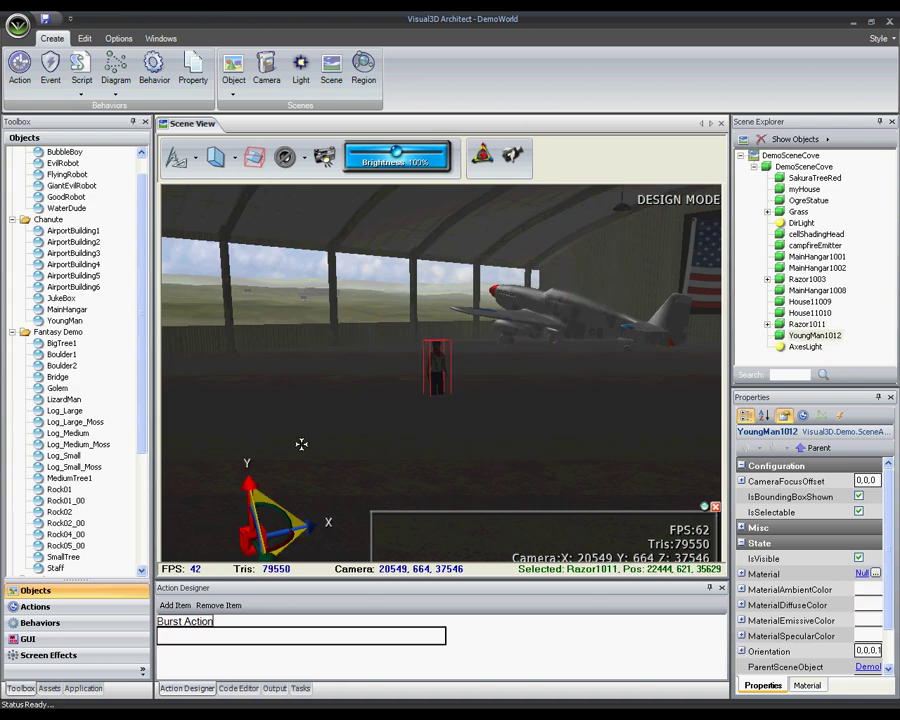
{"action": "left_click_drag", "start_coordinate": [251, 489], "coordinate": [251, 443]}
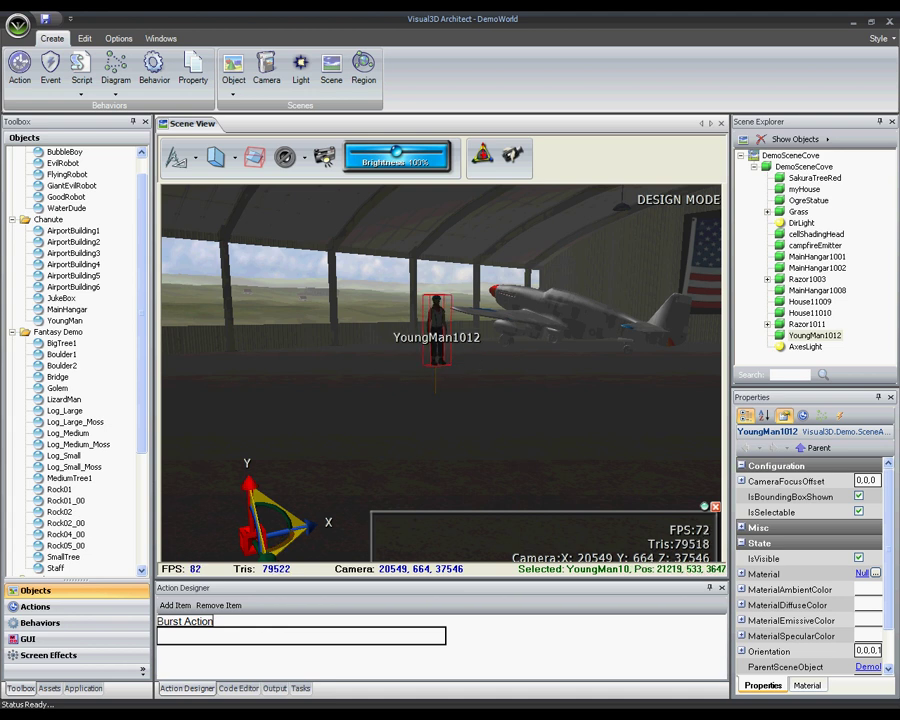
Switch to application mode with YoungMan as the controlled avatar and walk him forward through the hangar
{"action": "key", "text": "Tab"}
{"action": "left_click", "coordinate": [426, 392]}
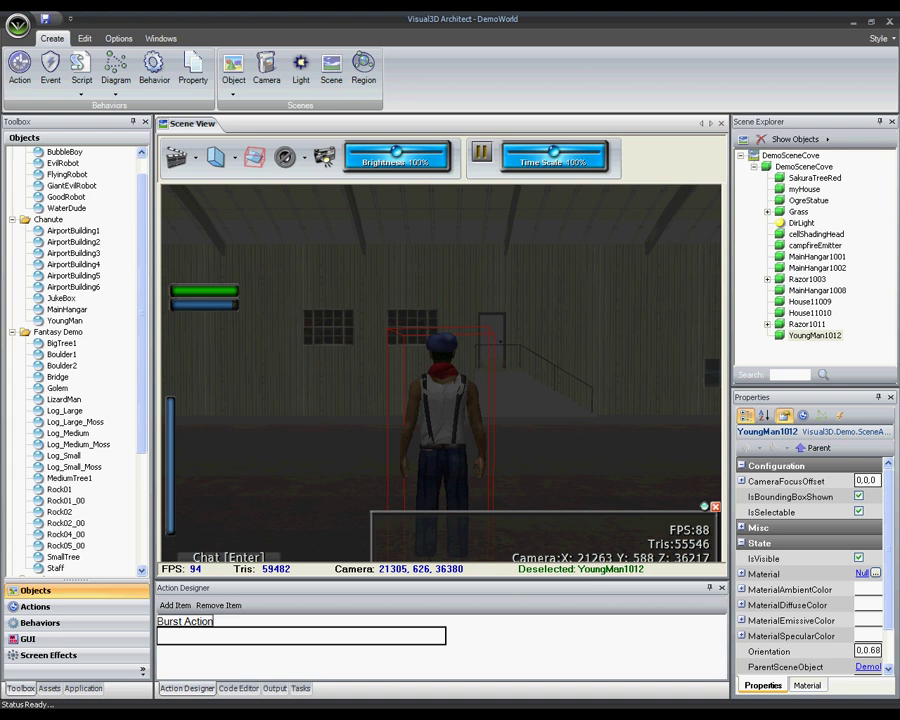
{"action": "key", "text": "w"}
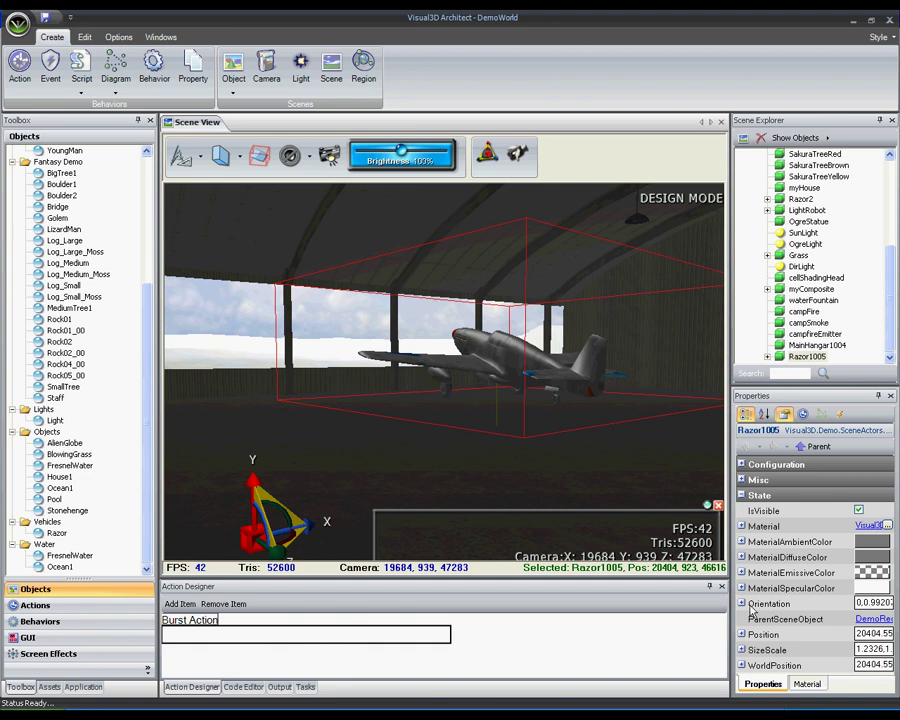
Enlarge the Razor aircraft by raising its SizeScale, with the X scale at 1.9
{"action": "left_click", "coordinate": [742, 650]}
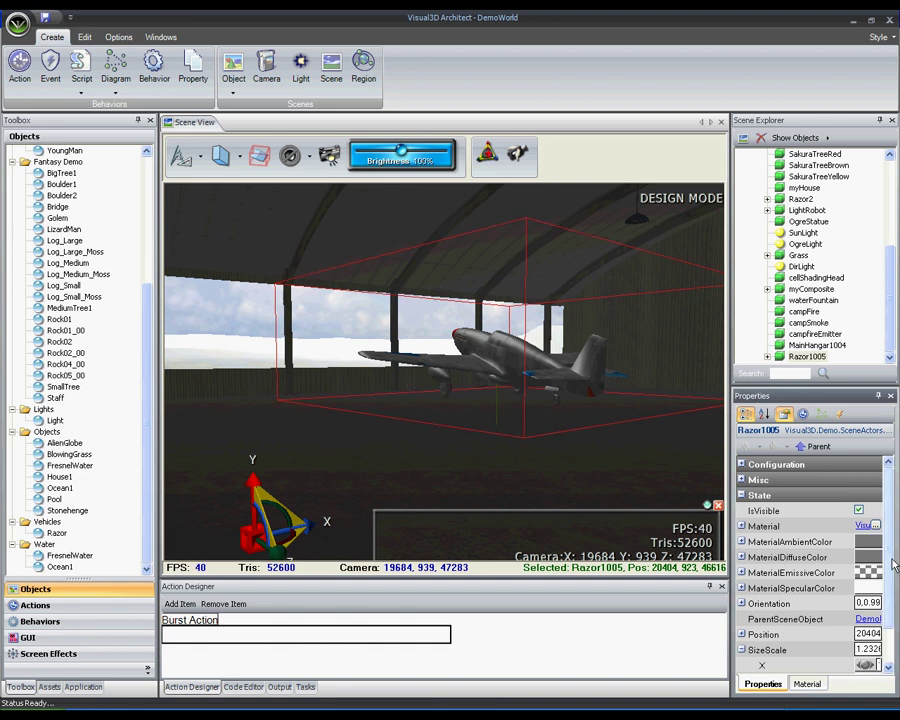
{"action": "scroll", "coordinate": [868, 620], "scroll_direction": "down", "scroll_amount": 1}
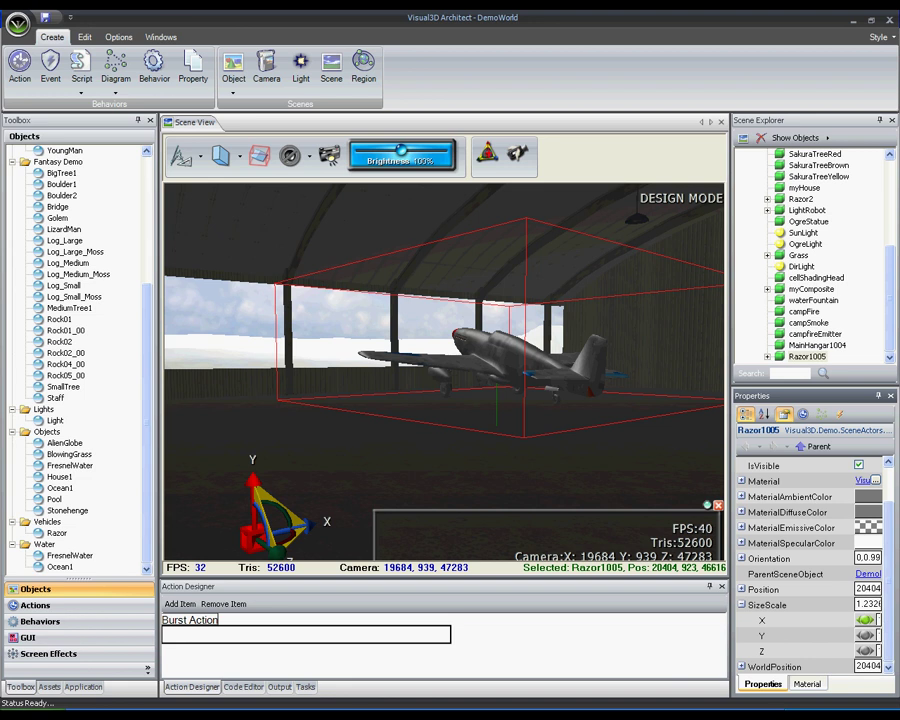
{"action": "left_click_drag", "start_coordinate": [866, 620], "coordinate": [876, 651]}
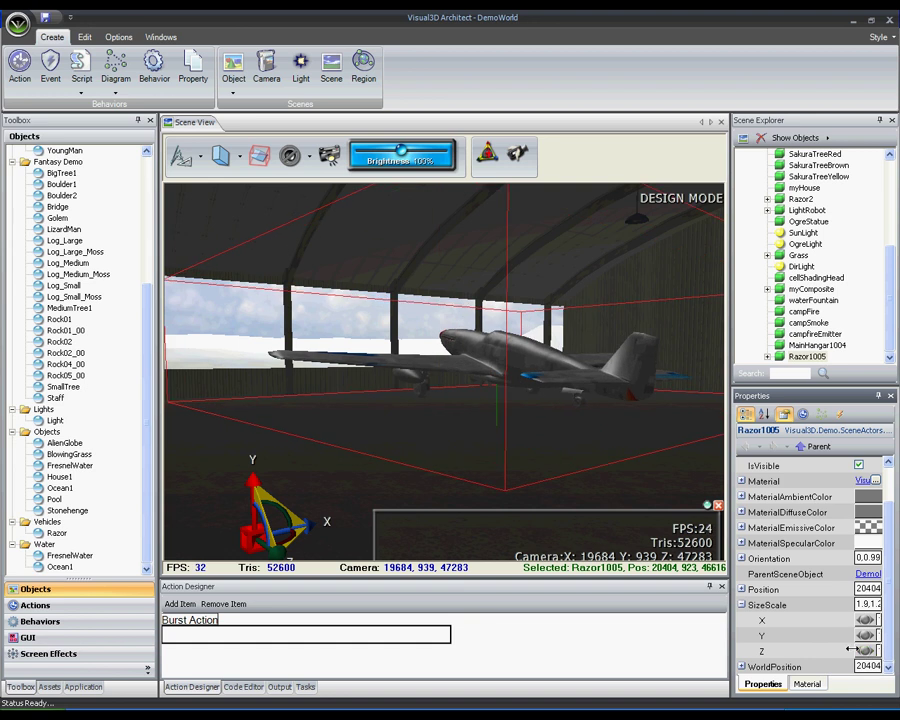
{"action": "left_click", "coordinate": [743, 497]}
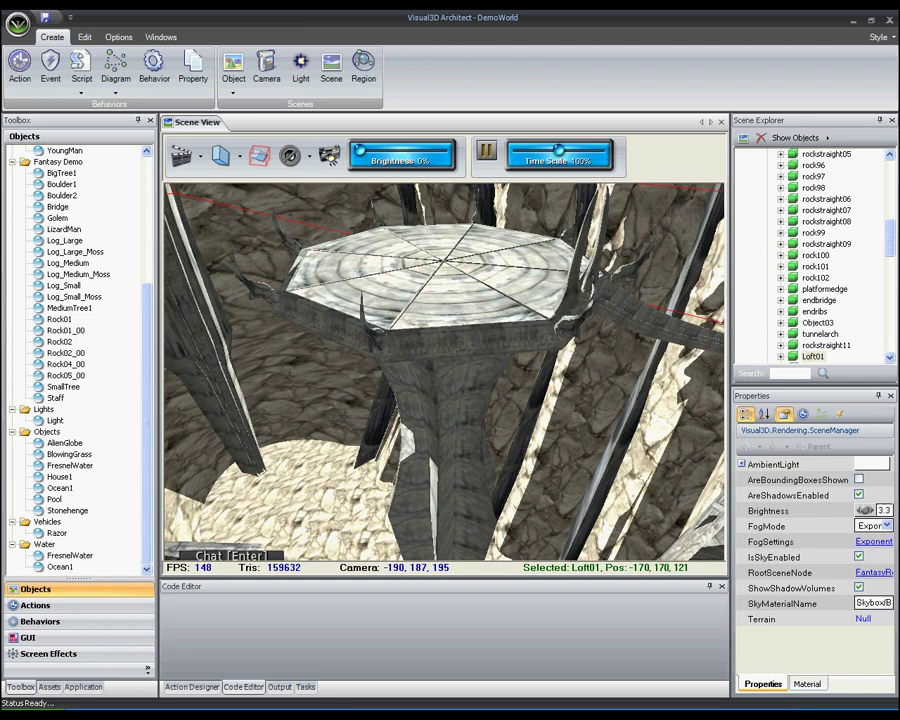
Lower the Scene Manager's Brightness to about 1.0 for the cave platform scene
{"action": "right_click_drag", "start_coordinate": [464, 496], "coordinate": [454, 517]}
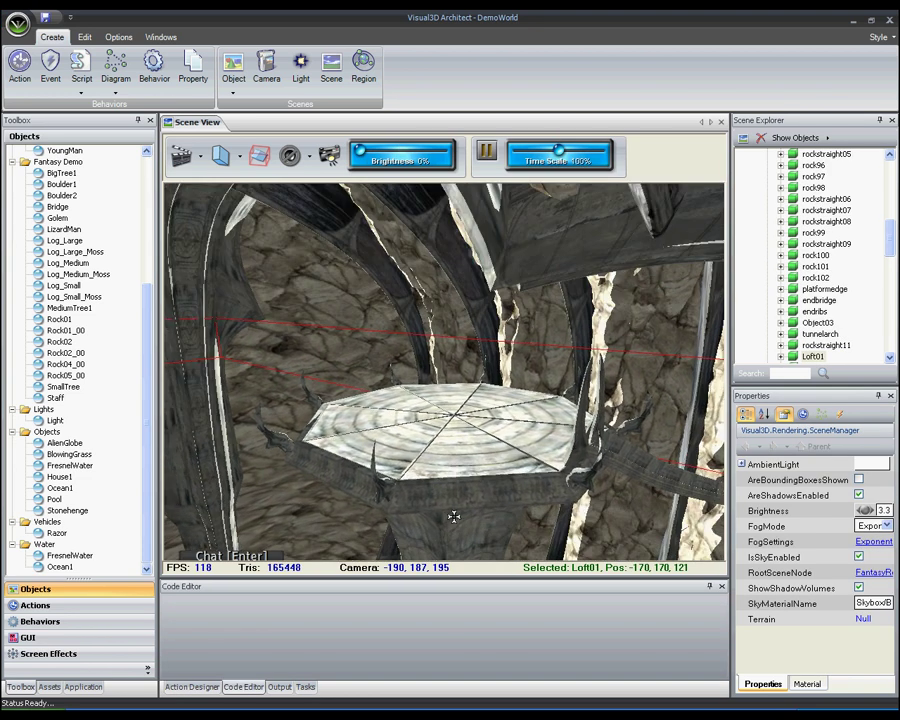
{"action": "left_click", "coordinate": [83, 687]}
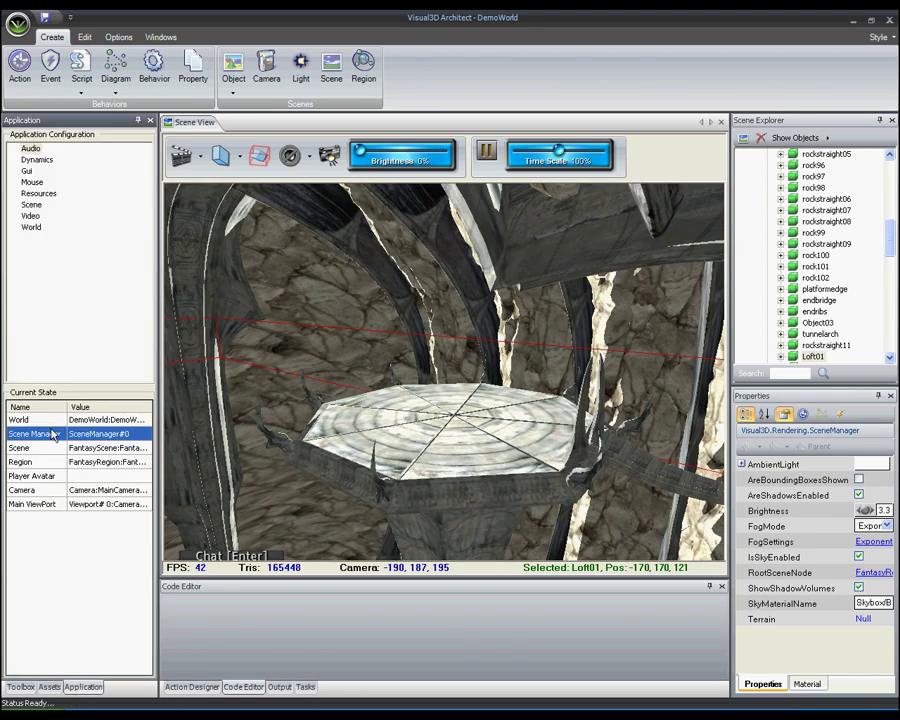
{"action": "left_click", "coordinate": [868, 511]}
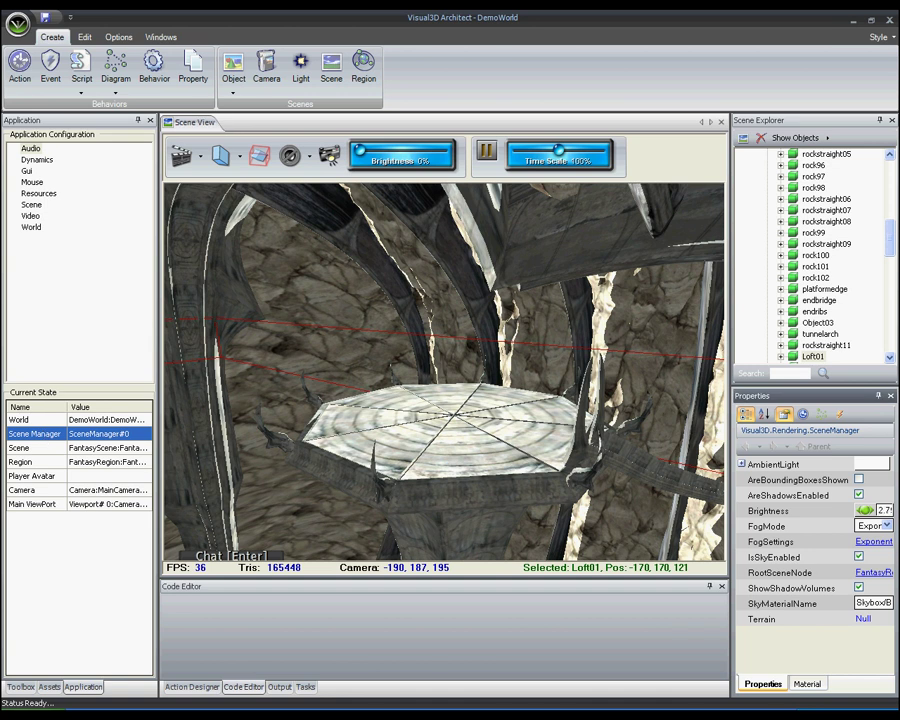
{"action": "mouse_move", "coordinate": [866, 510]}
{"action": "left_mouse_down"}
{"action": "mouse_move", "coordinate": [840, 510]}
{"action": "mouse_move", "coordinate": [862, 510]}
{"action": "left_mouse_up"}
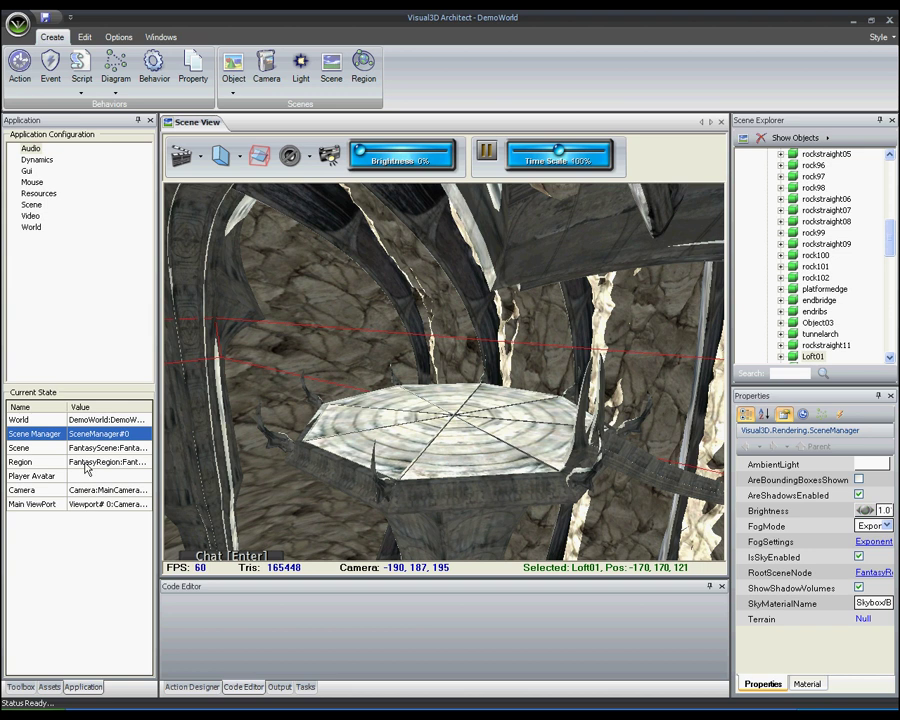
Enable the HDR effect in the FantasyScene's Misc properties and move through the scene to view it
{"action": "left_click", "coordinate": [29, 448]}
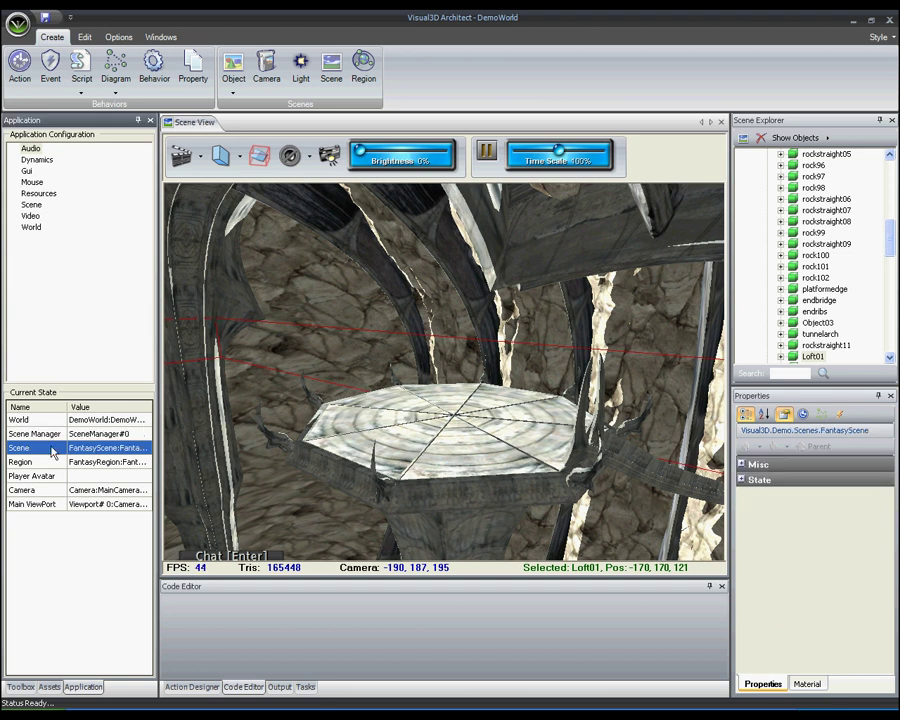
{"action": "left_click", "coordinate": [741, 466]}
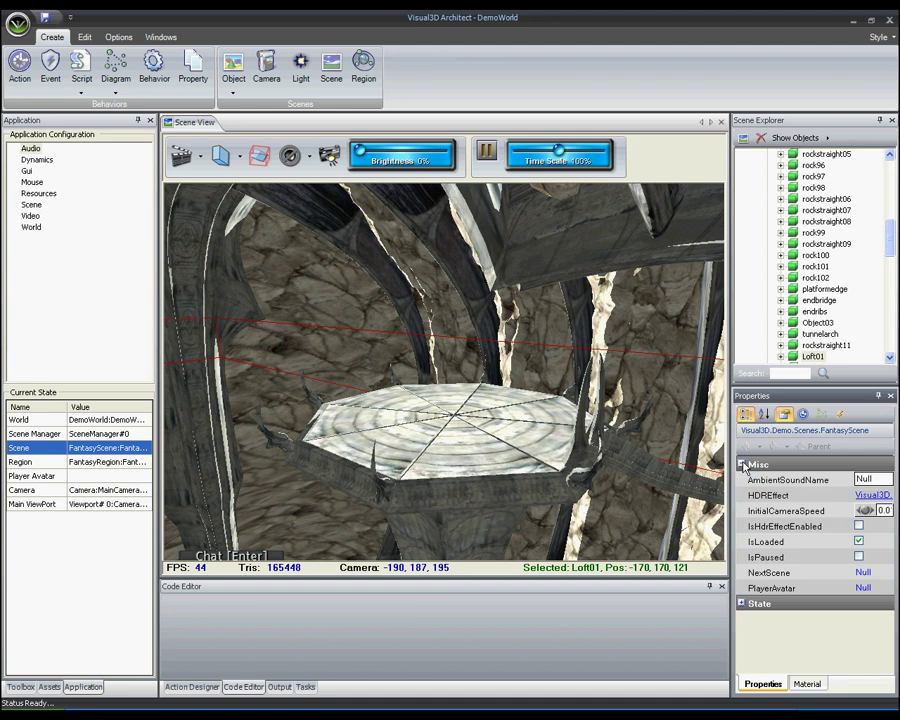
{"action": "left_click", "coordinate": [858, 526]}
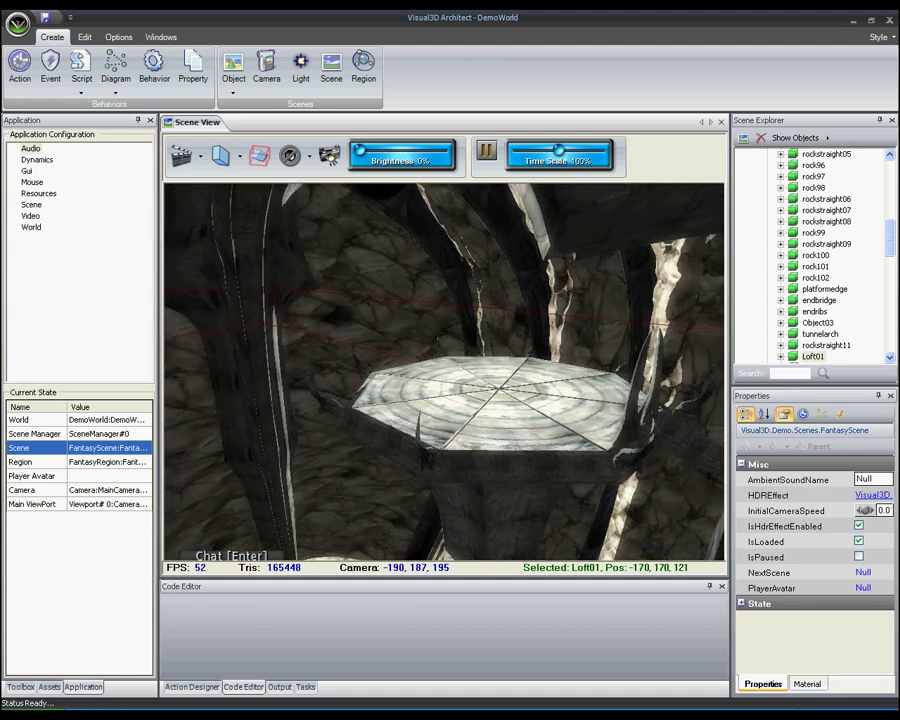
{"action": "key", "text": "w"}
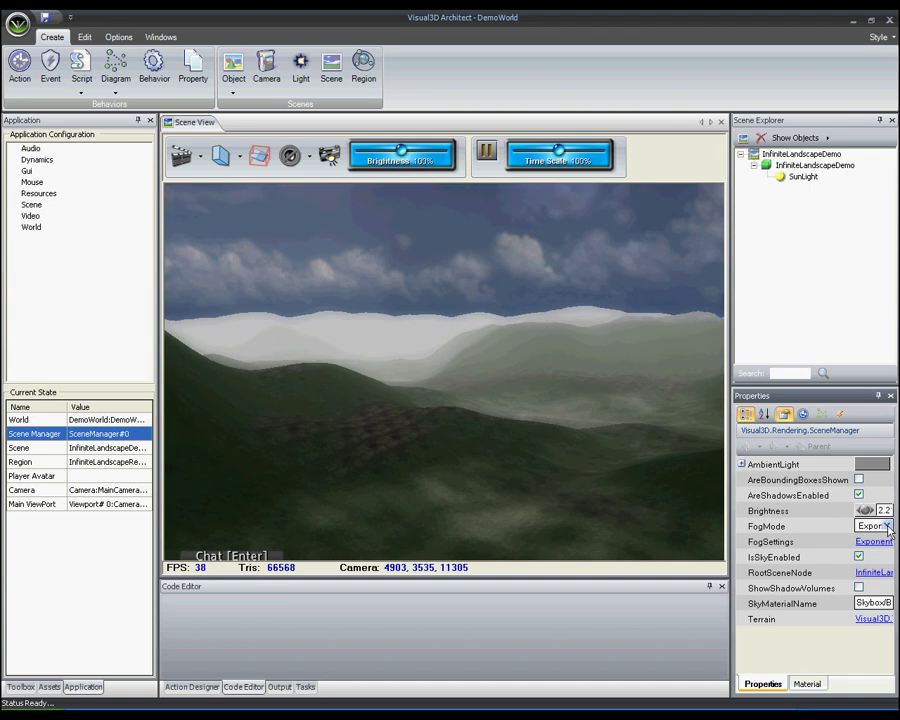
Set the InfiniteLandscapeDemo's FogMode to None and change its SkyMaterialName to an orange-clouded dusk Skybox material
{"action": "left_click", "coordinate": [888, 527]}
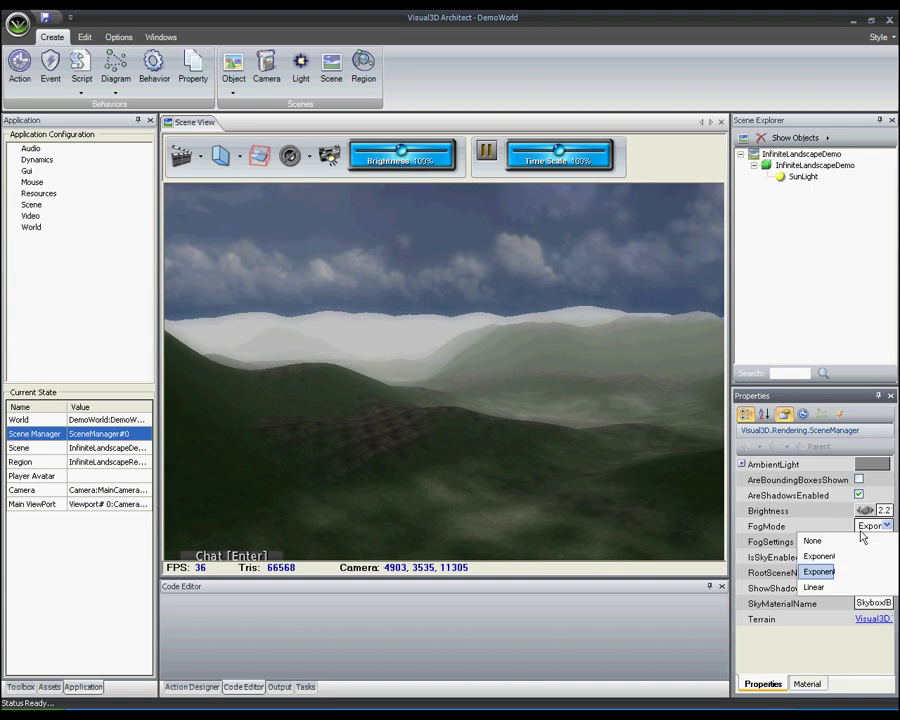
{"action": "left_click", "coordinate": [808, 545]}
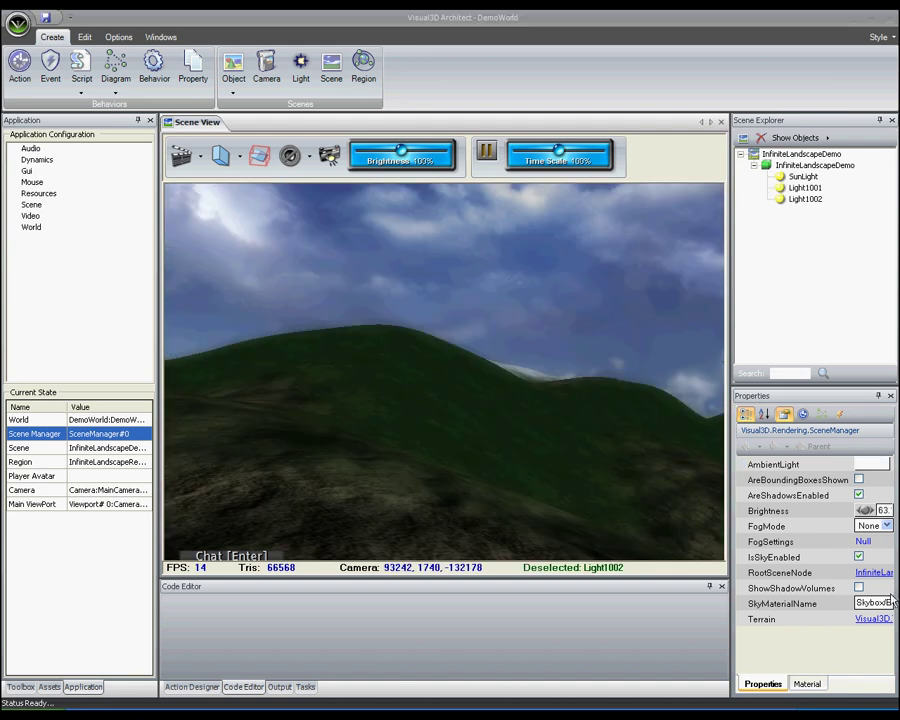
{"action": "left_click", "coordinate": [886, 604]}
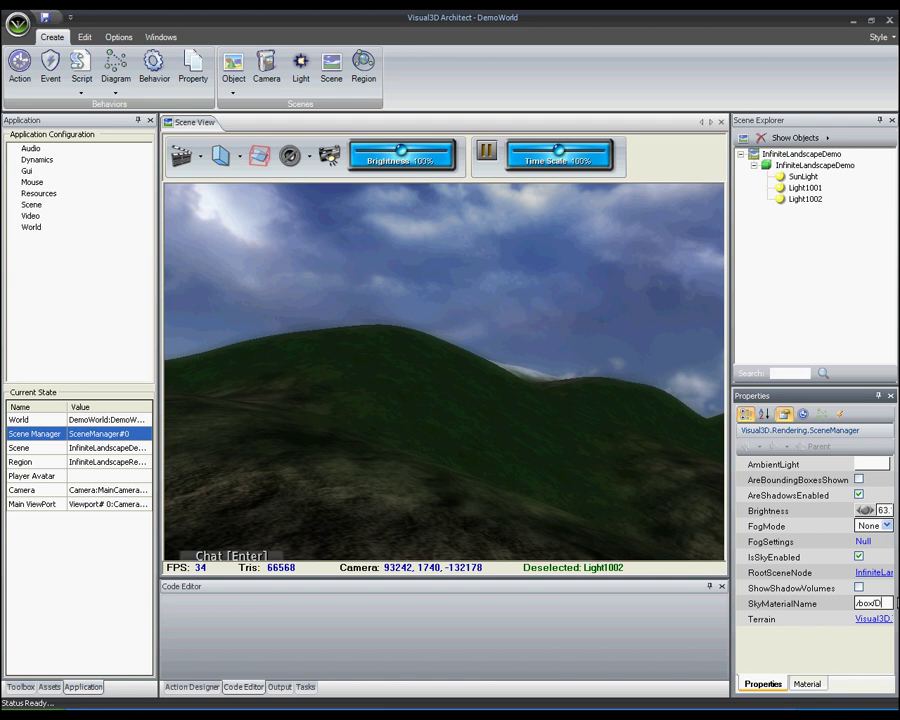
{"action": "key", "text": "Return"}
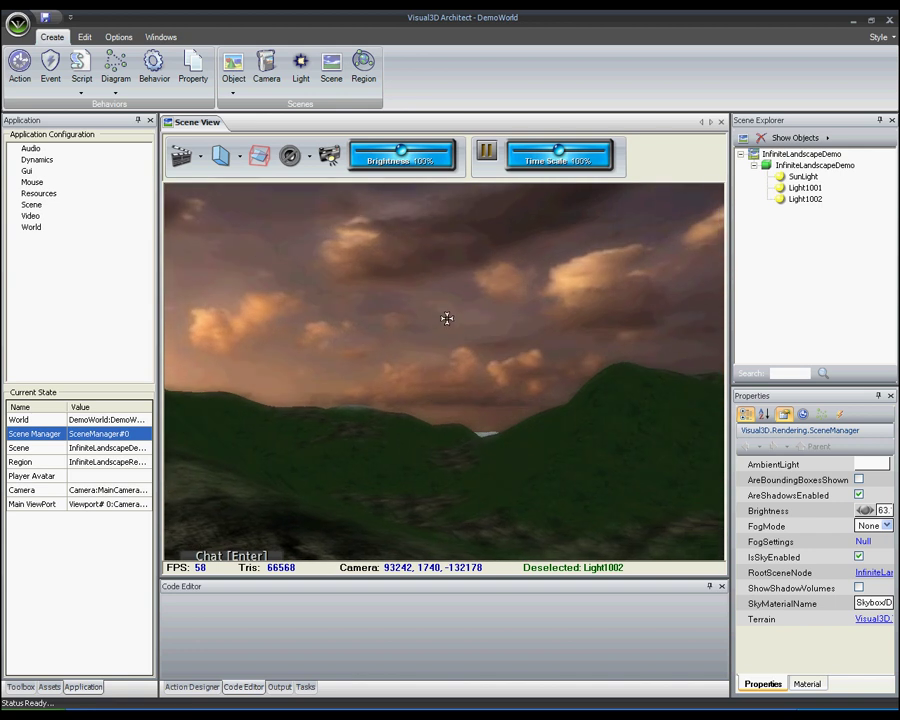
{"action": "left_click", "coordinate": [893, 602]}
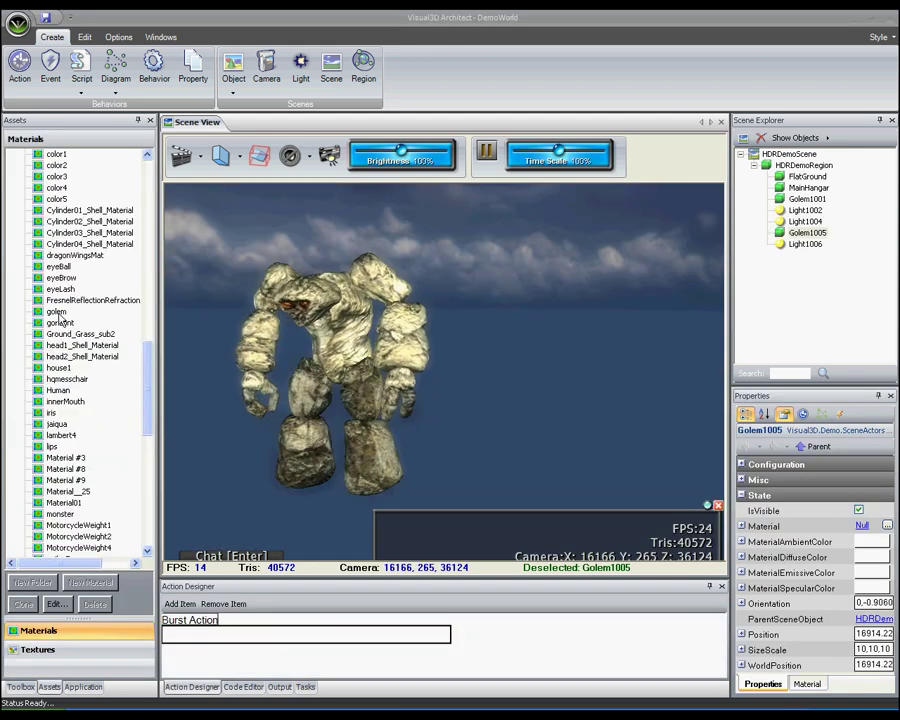
Open the golem material in a floating editor and set its Destination Blend Factor to InverseDestinationColor, followed by SourceAlphaSaturation
{"action": "double_click", "coordinate": [56, 312]}
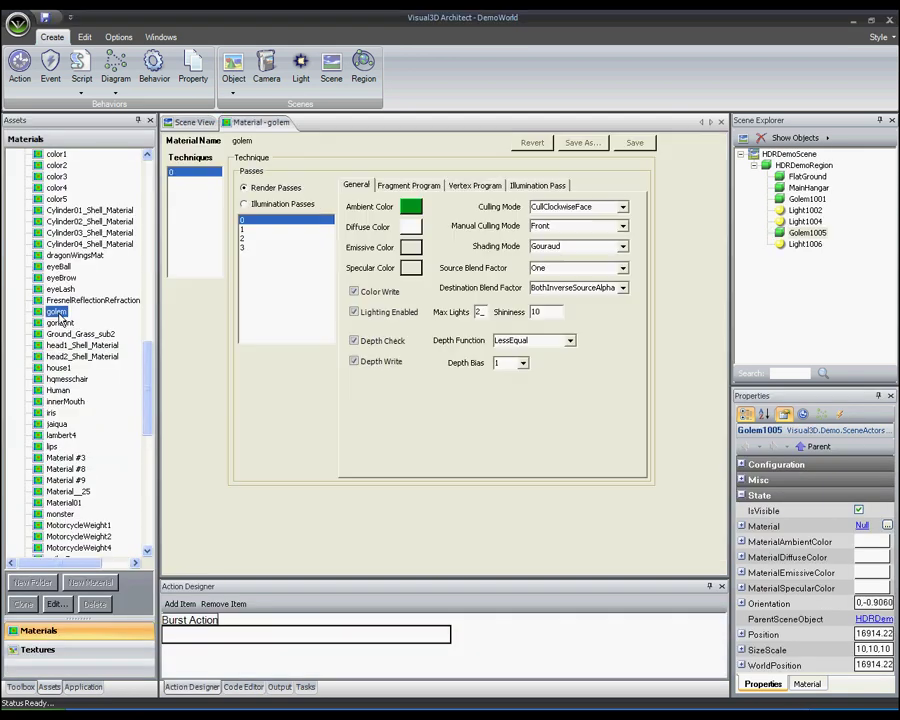
{"action": "left_click_drag", "start_coordinate": [260, 122], "coordinate": [634, 156]}
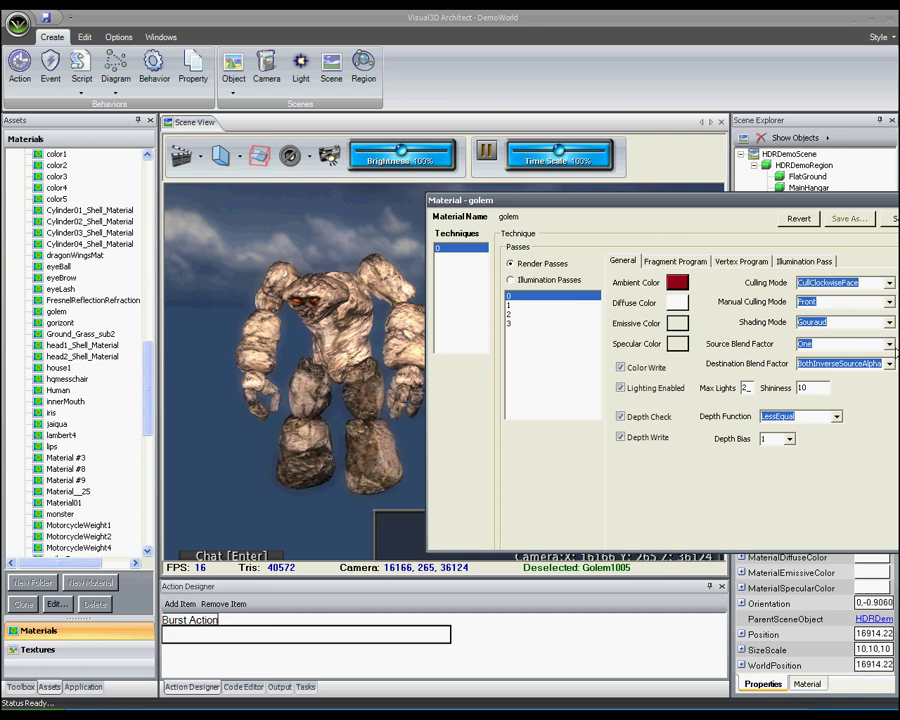
{"action": "left_click", "coordinate": [889, 364]}
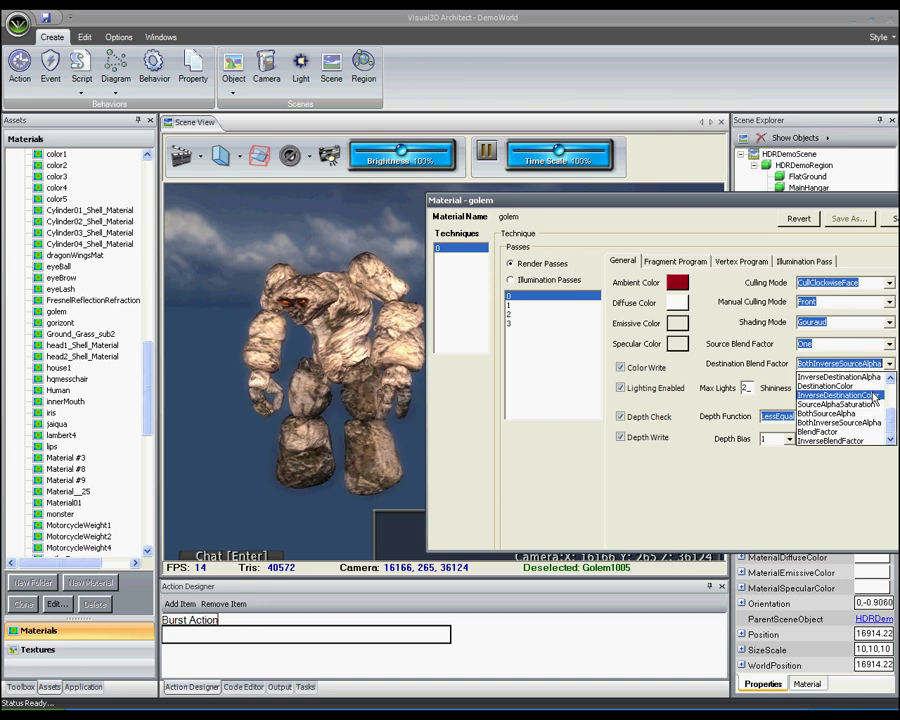
{"action": "left_click", "coordinate": [873, 396]}
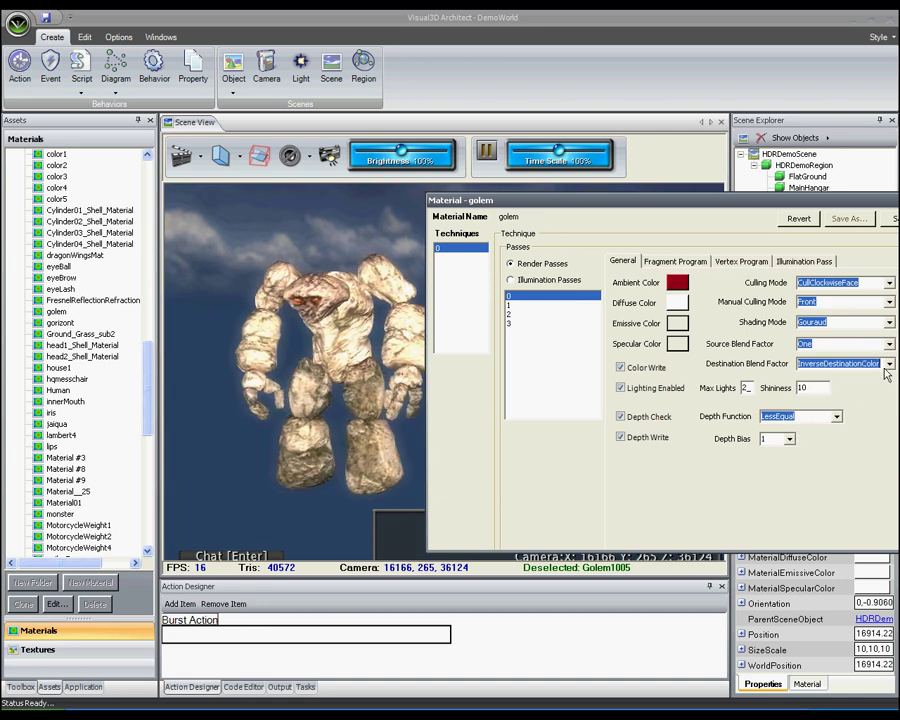
{"action": "left_click", "coordinate": [889, 364]}
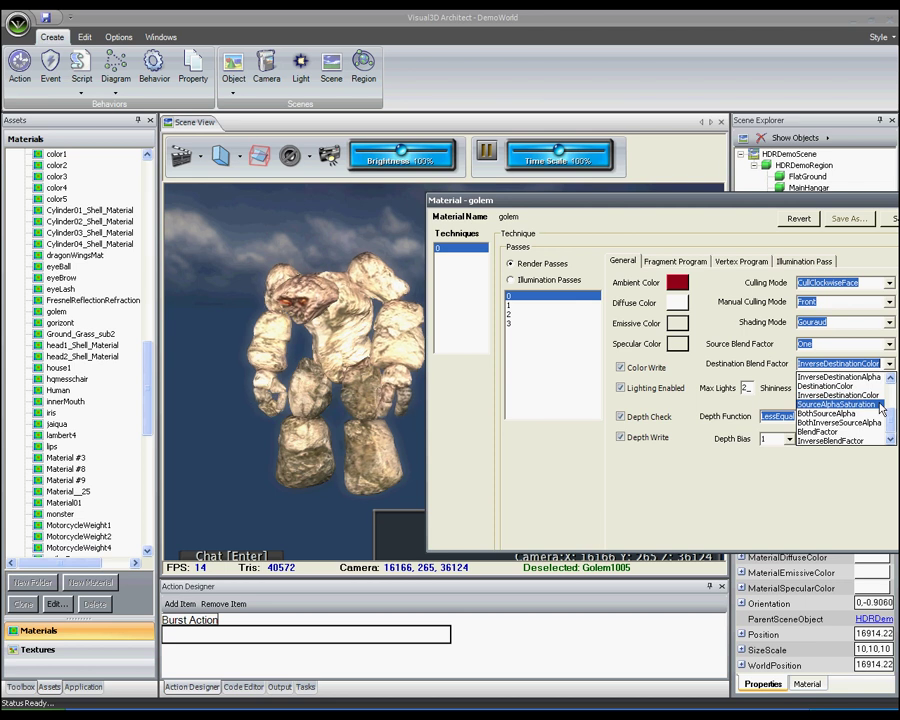
{"action": "left_click", "coordinate": [880, 405]}
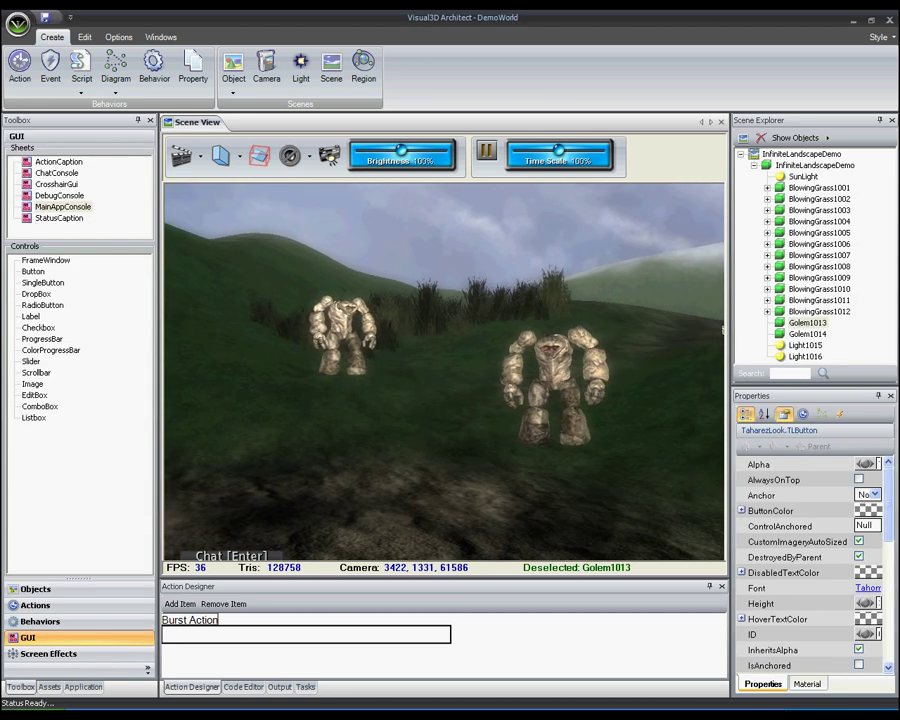
Switch the scene to Gui Design Mode and place two buttons, Fire! and Cast Spell, above the Chat prompt
{"action": "right_click_drag", "start_coordinate": [442, 454], "coordinate": [464, 470]}
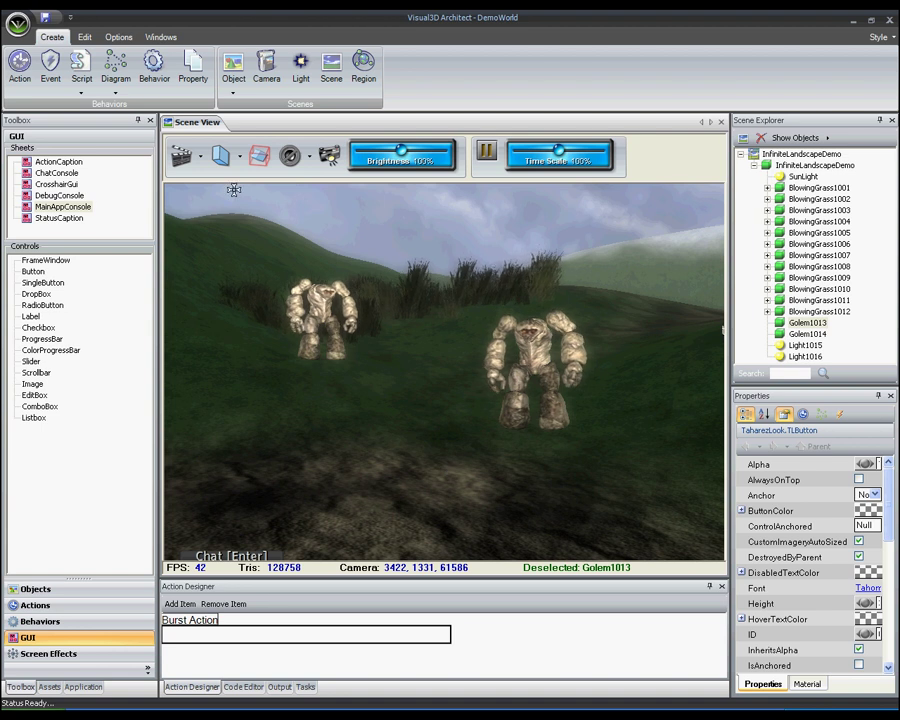
{"action": "left_click", "coordinate": [201, 156]}
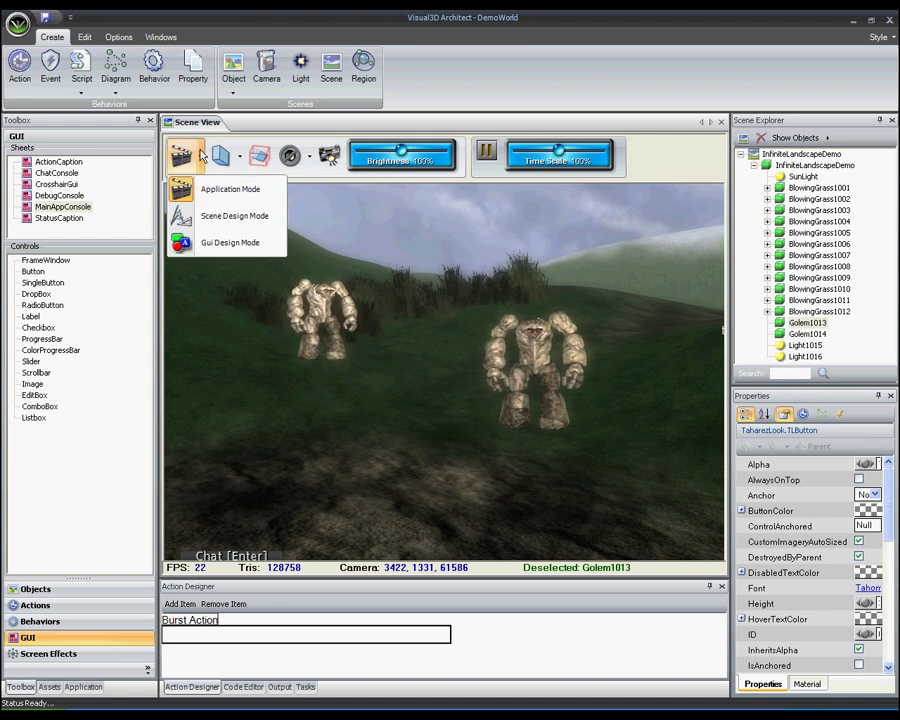
{"action": "left_click", "coordinate": [195, 241]}
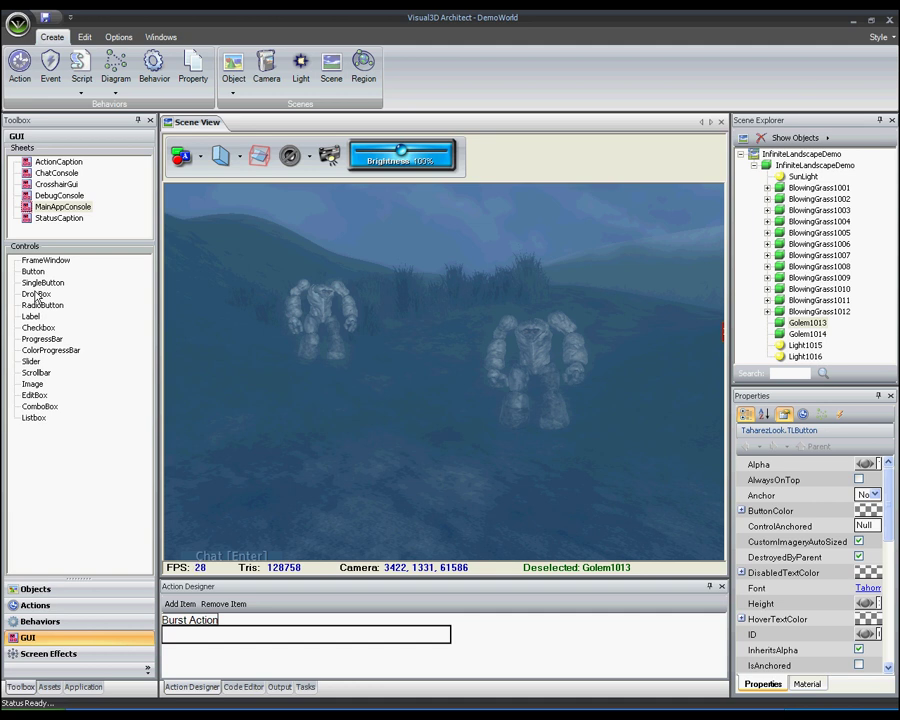
{"action": "left_click_drag", "start_coordinate": [36, 276], "coordinate": [121, 358]}
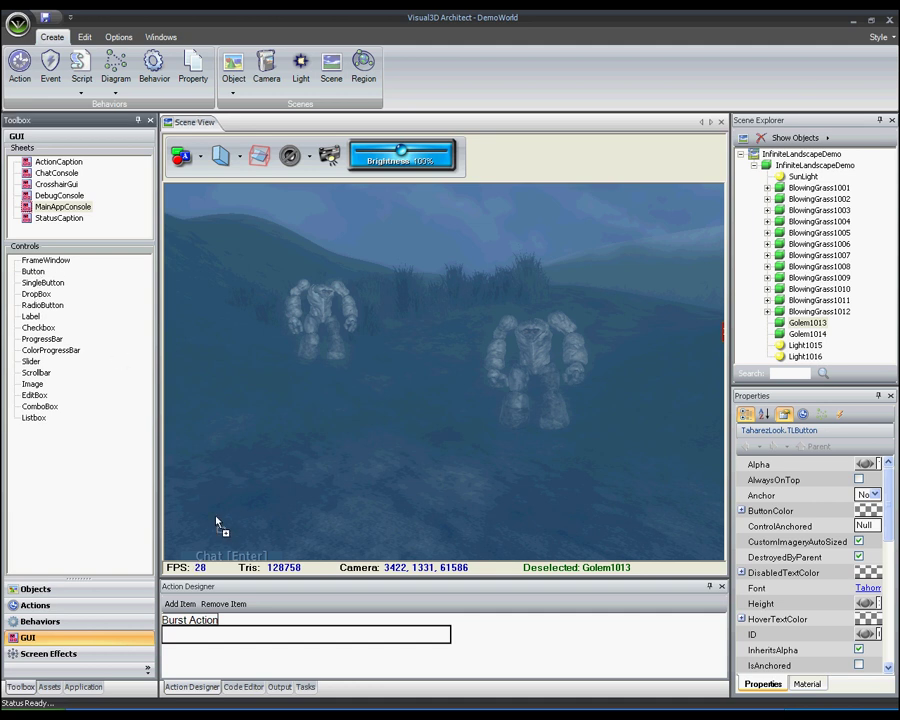
{"action": "left_click_drag", "start_coordinate": [216, 520], "coordinate": [217, 520]}
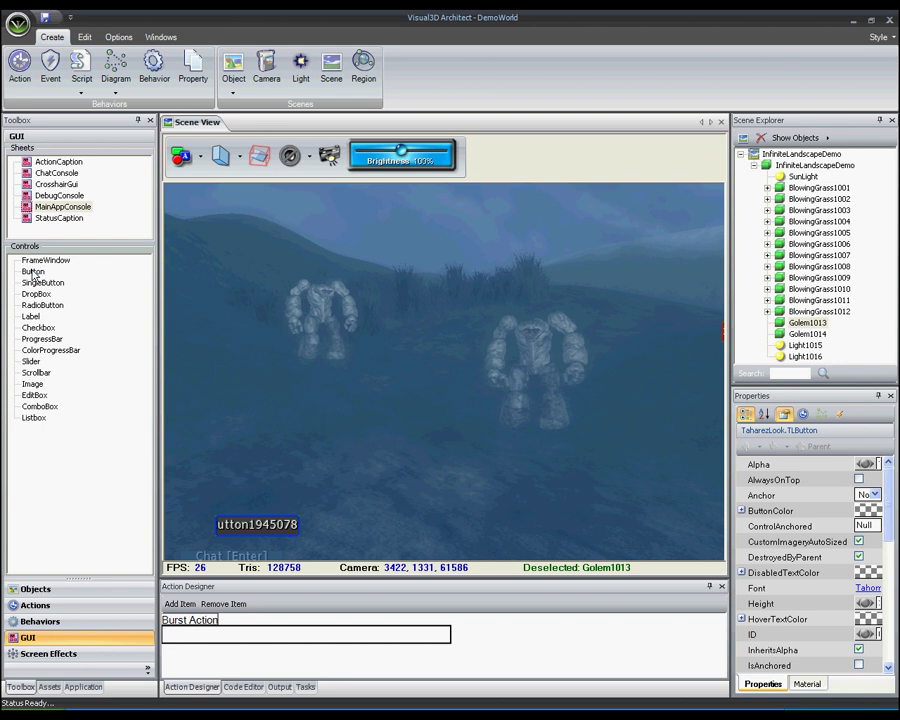
{"action": "left_click_drag", "start_coordinate": [33, 273], "coordinate": [259, 402]}
{"action": "left_click_drag", "start_coordinate": [262, 490], "coordinate": [262, 492]}
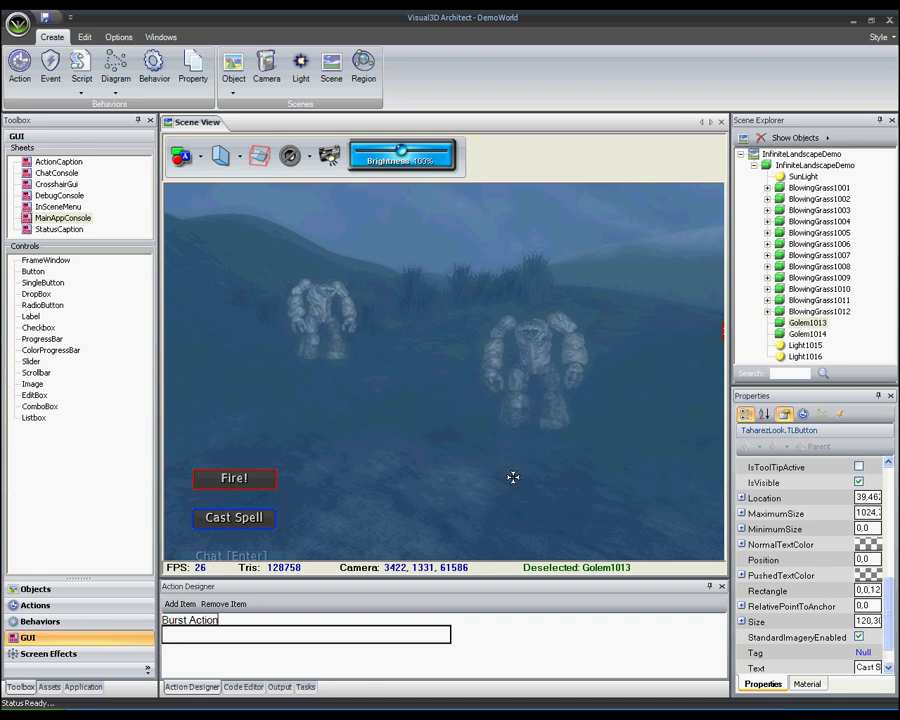
Return the scene to Application Mode and trigger the Fire! button
{"action": "left_click", "coordinate": [186, 156]}
{"action": "left_click", "coordinate": [215, 187]}
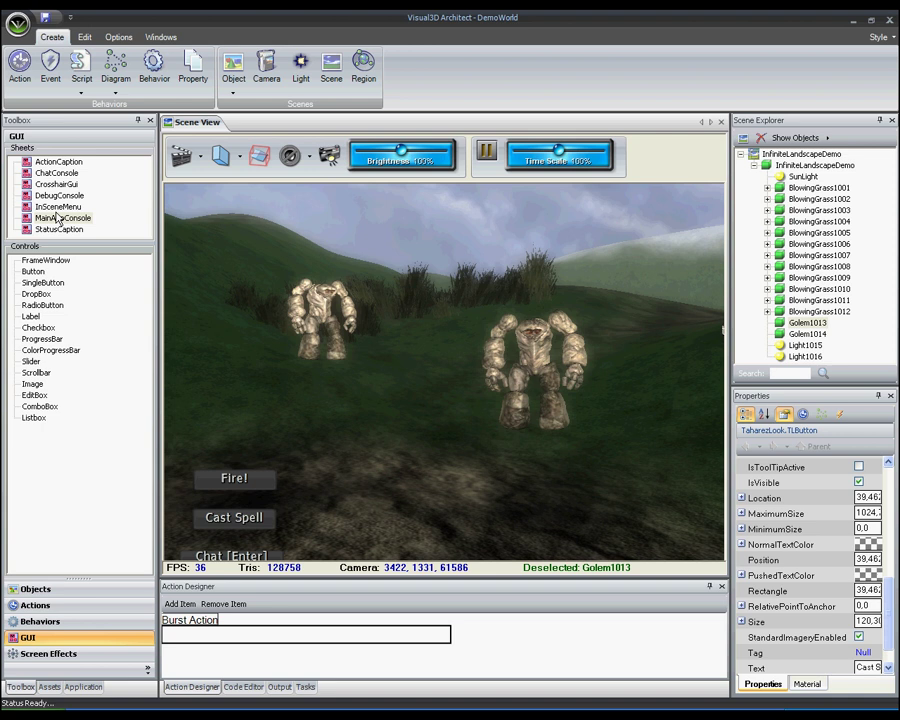
{"action": "left_click", "coordinate": [244, 476]}
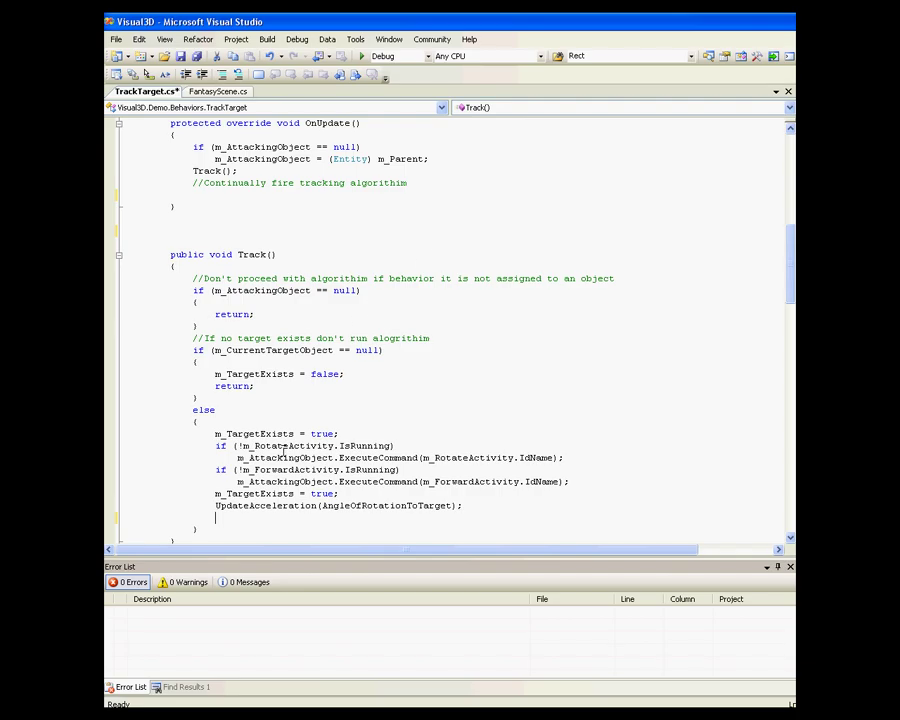
In Visual Studio's TrackTarget.cs, add UpdateSpeed(GetTargetPosition()); after the UpdateAcceleration call in the Track() method's else block
{"action": "type", "text": "Up"}
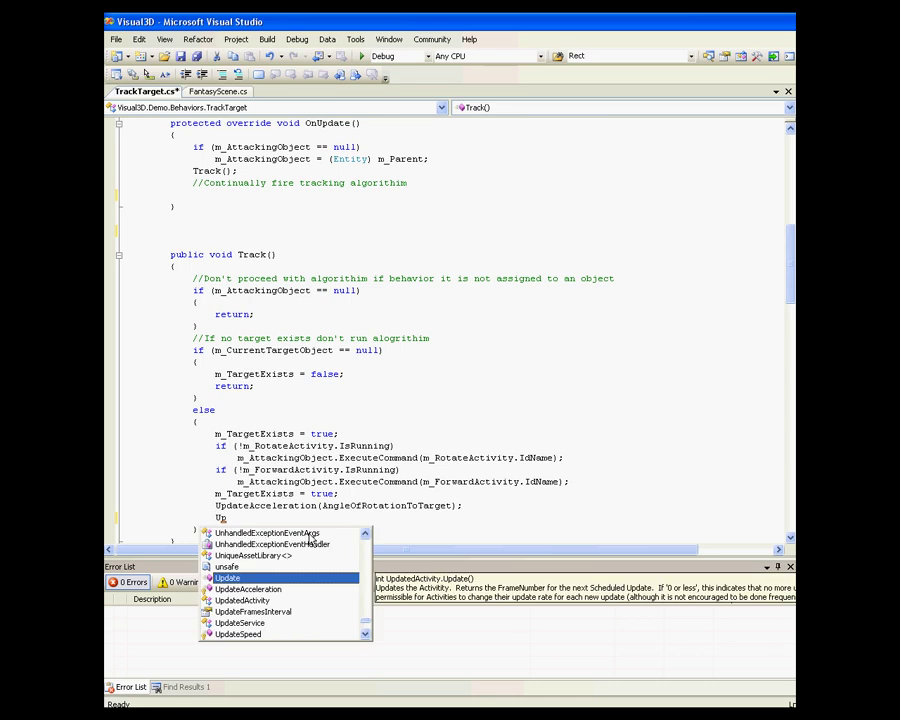
{"action": "type", "text": "dat"}
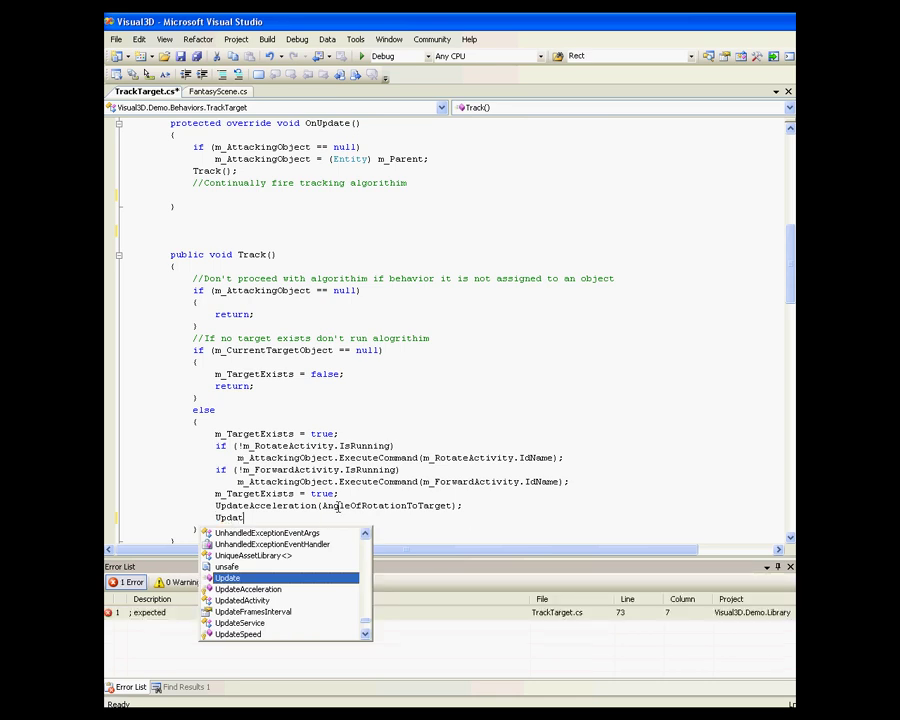
{"action": "type", "text": "eSpeed"}
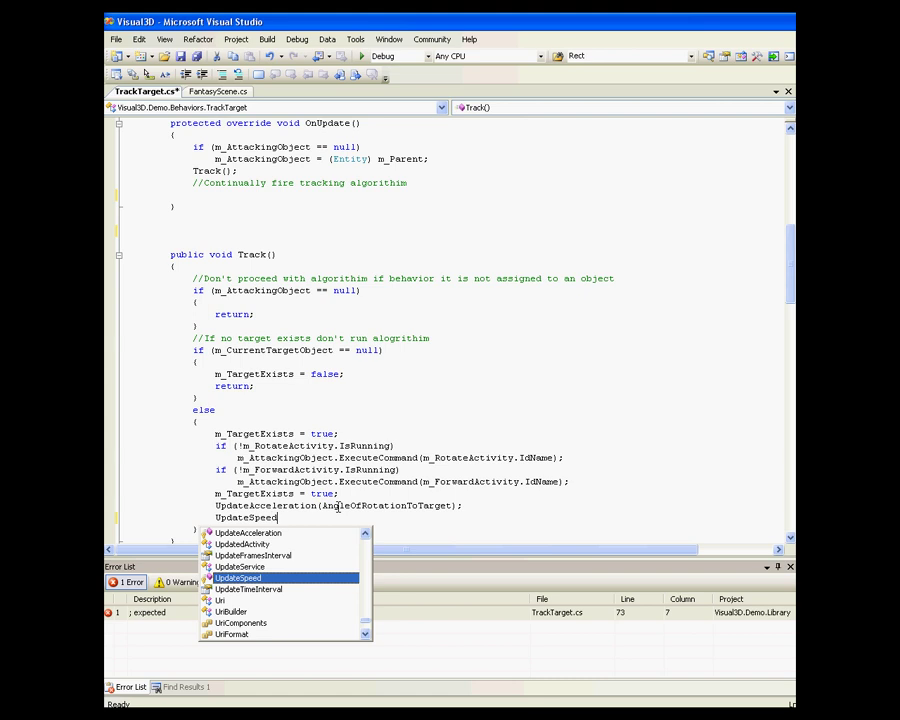
{"action": "type", "text": "(Ge"}
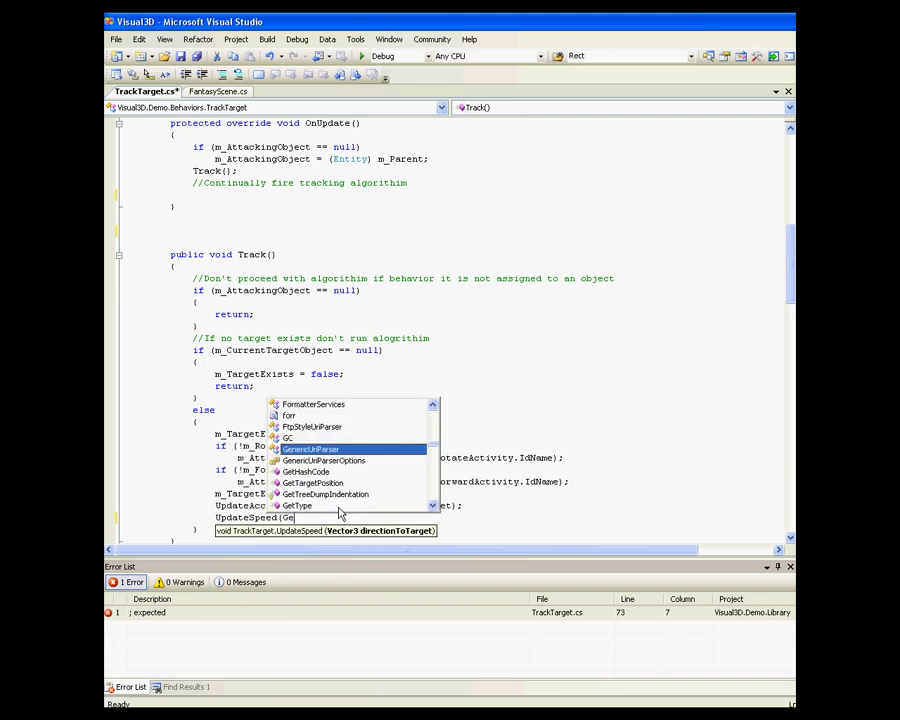
{"action": "type", "text": "tTar"}
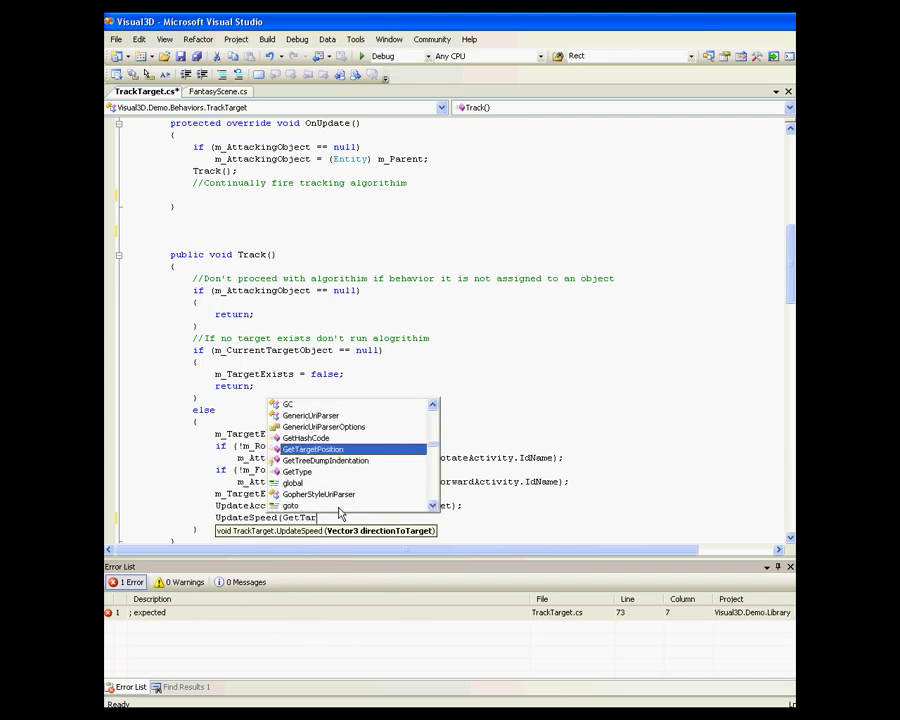
{"action": "key", "text": "Tab"}
{"action": "type", "text": "()"}
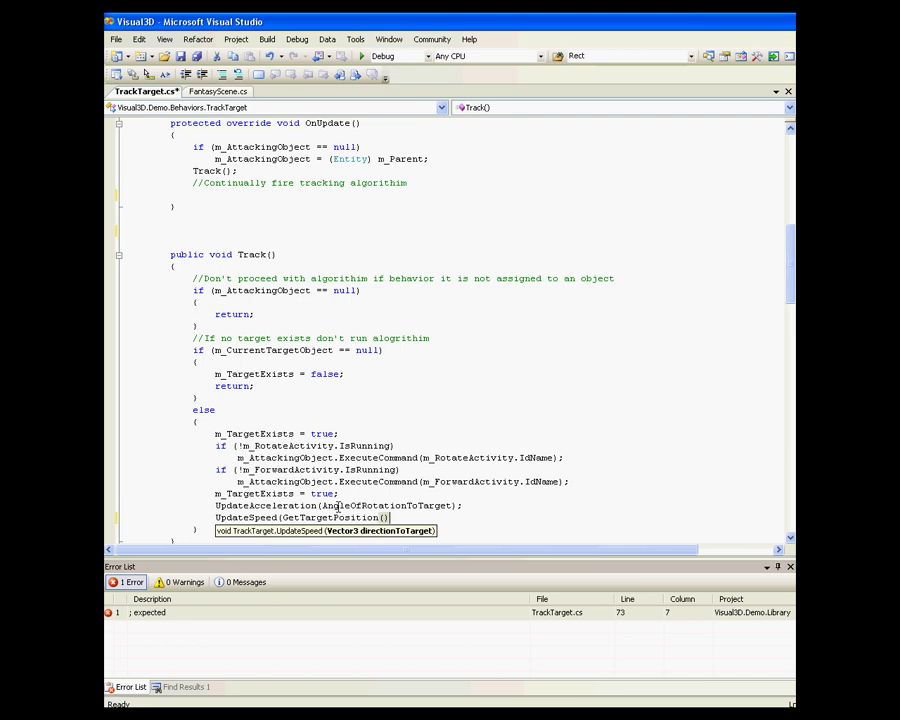
{"action": "type", "text": ");"}
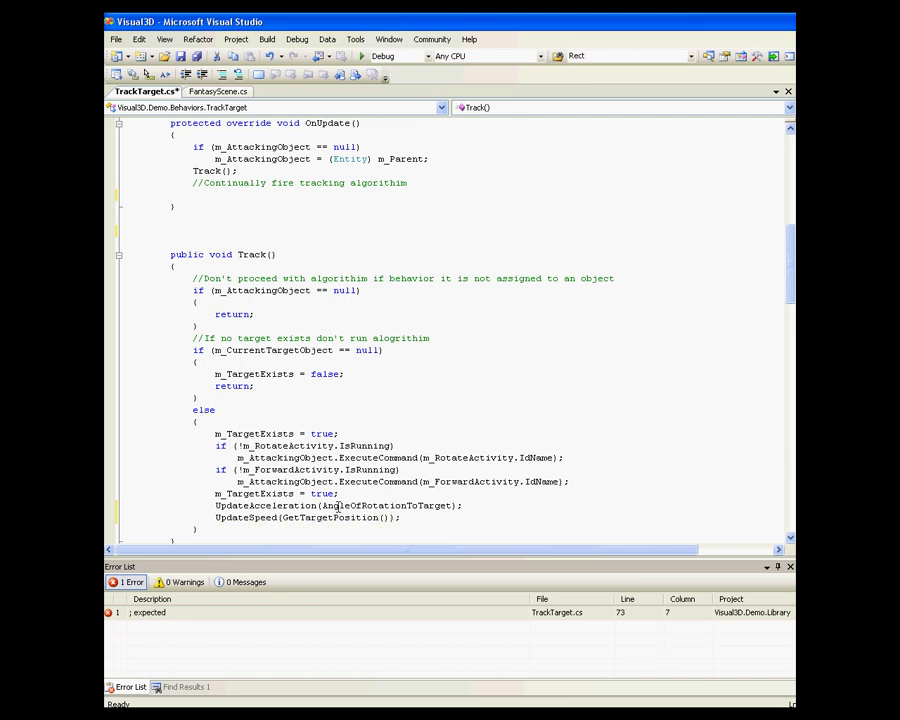